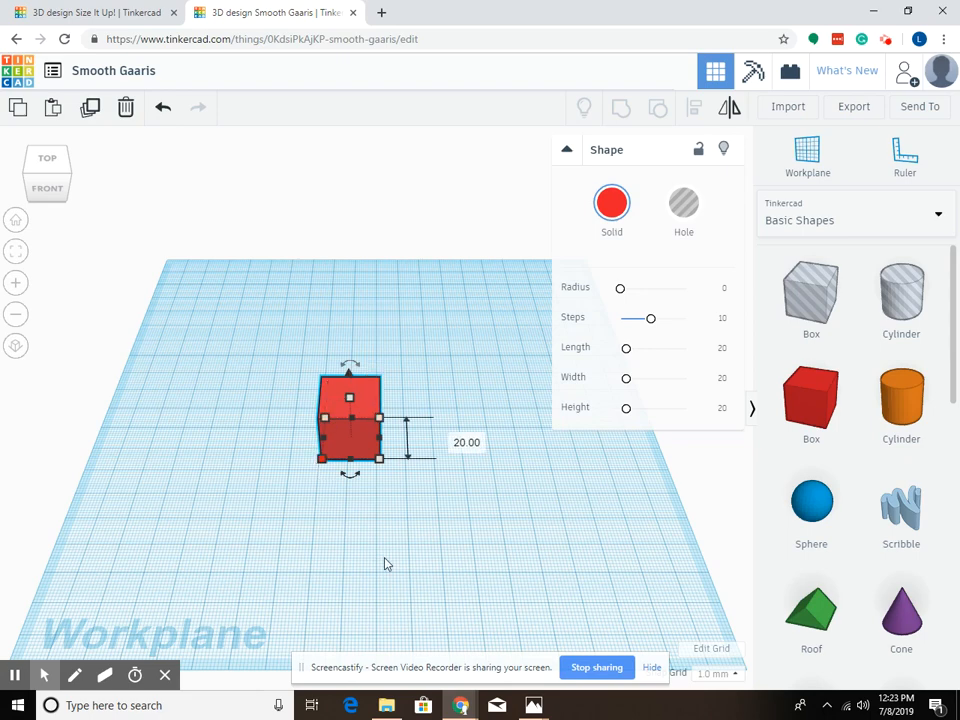
# Resize the red box freehand to a base of about 57 by 46 mm and a height of about 38 mm.
pyautogui.moveTo(381, 463); pyautogui.dragTo(461, 538)
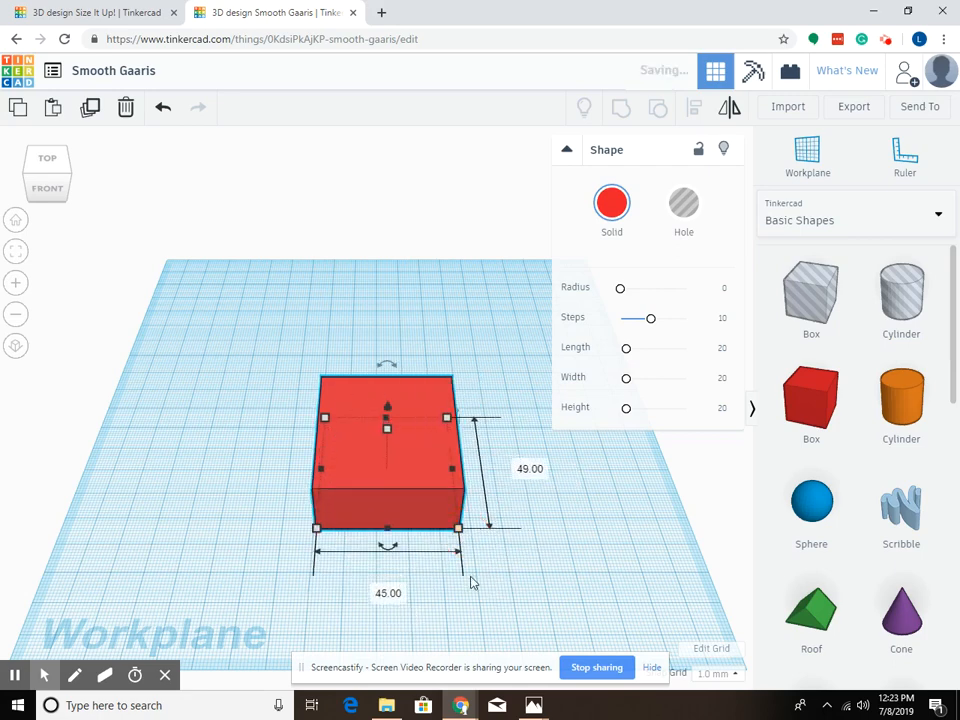
pyautogui.moveTo(318, 529); pyautogui.dragTo(263, 545)
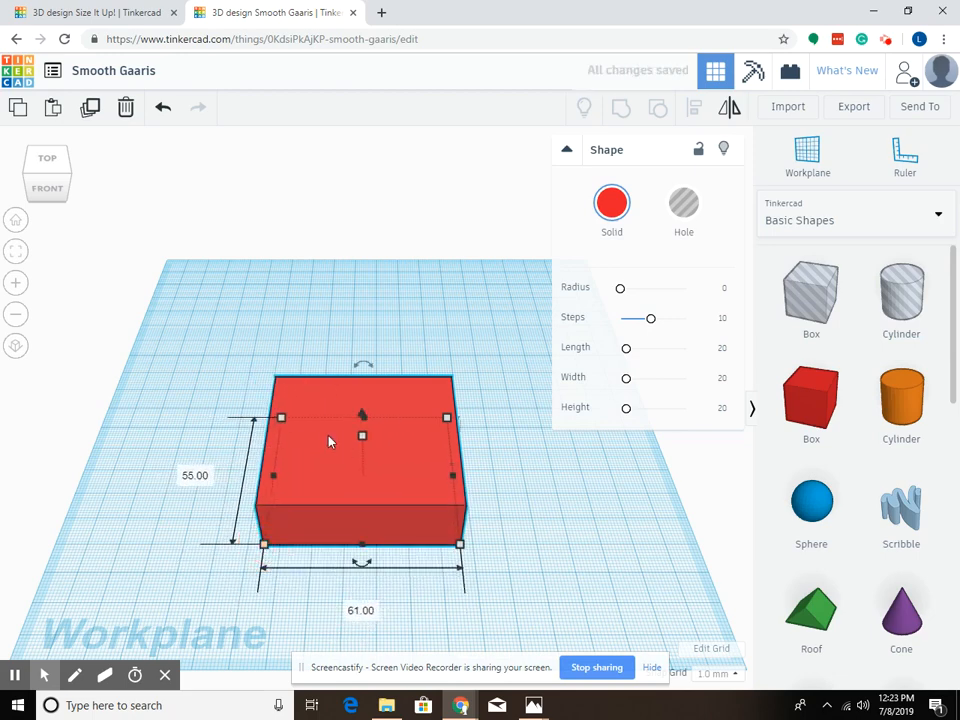
pyautogui.moveTo(501, 484); pyautogui.dragTo(500, 425, button='right')
pyautogui.moveTo(361, 377); pyautogui.dragTo(373, 326)
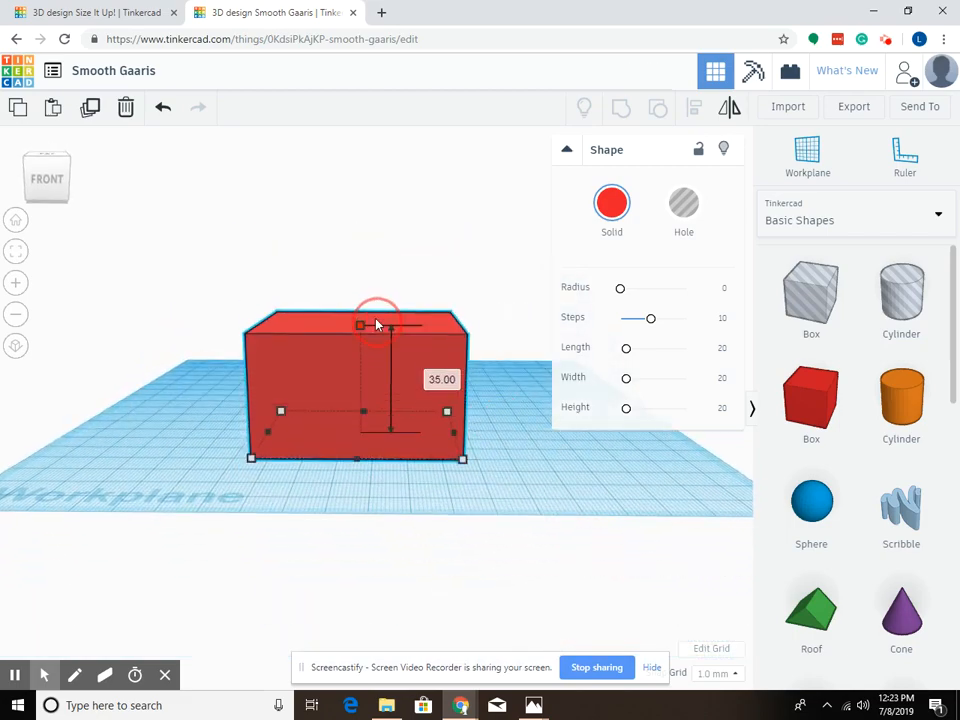
pyautogui.moveTo(523, 450); pyautogui.dragTo(514, 510, button='right')
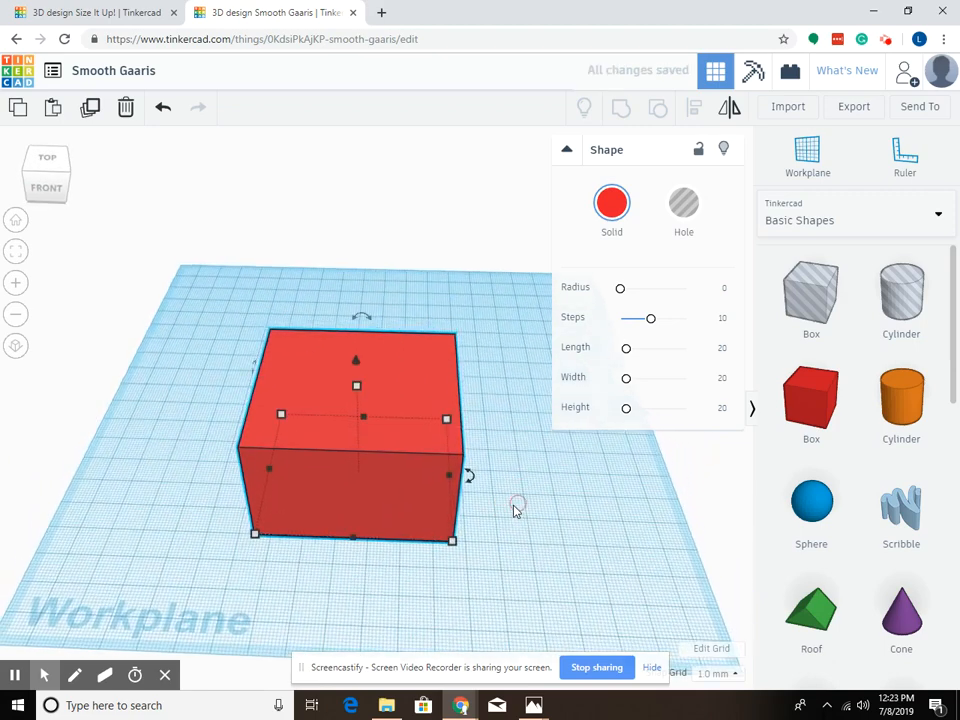
pyautogui.moveTo(452, 541); pyautogui.dragTo(430, 512)
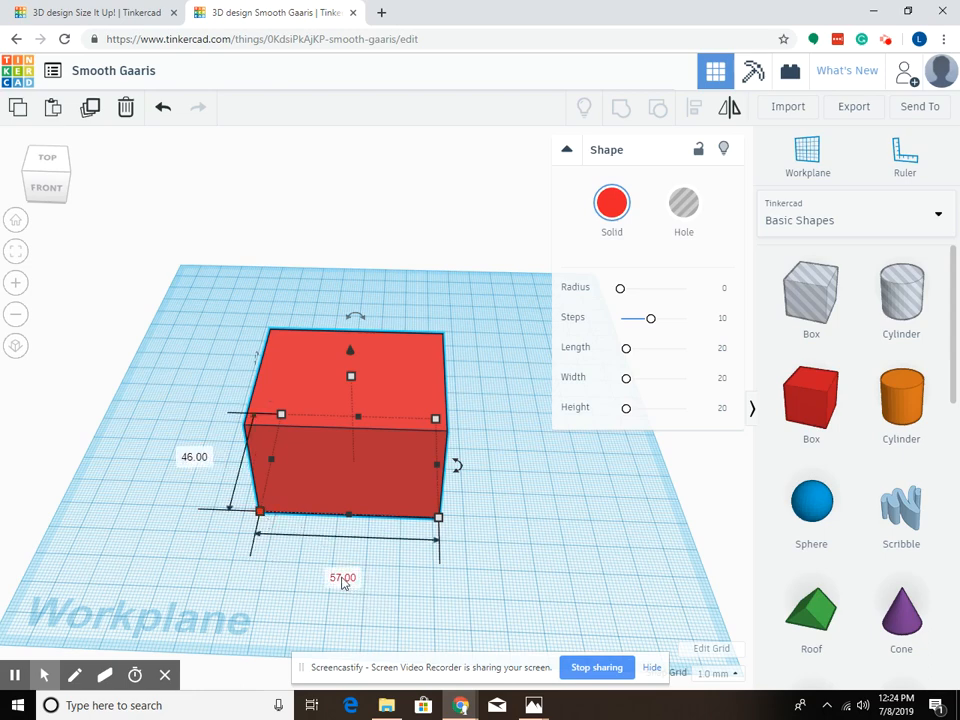
# Set the red box's width, length and height to exactly 80 mm each.
pyautogui.click(343, 576)
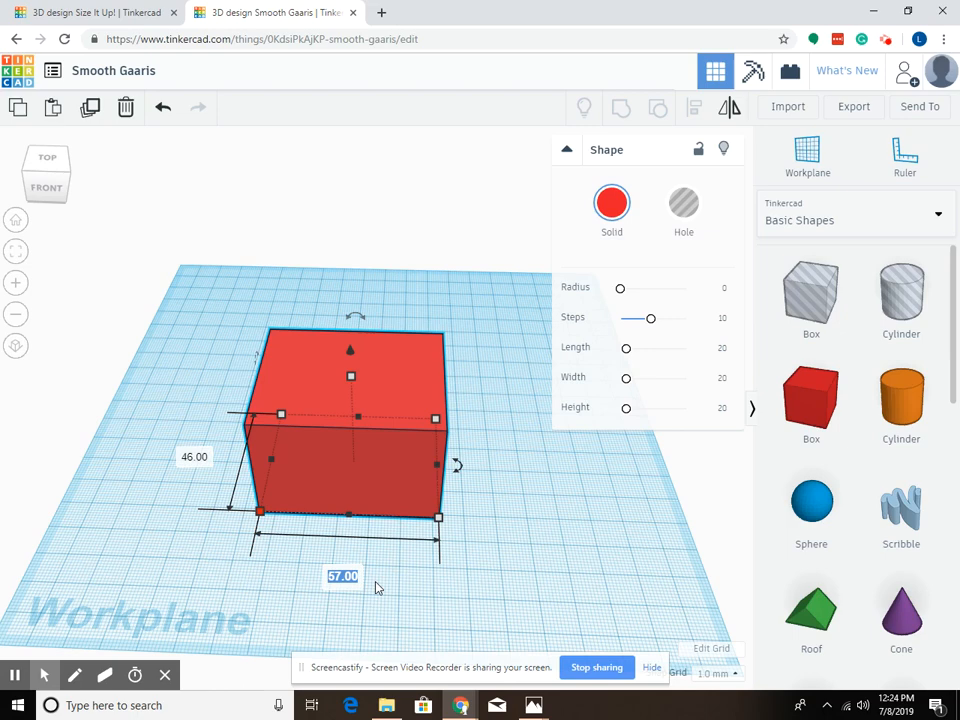
pyautogui.write('80')
pyautogui.press('Return')
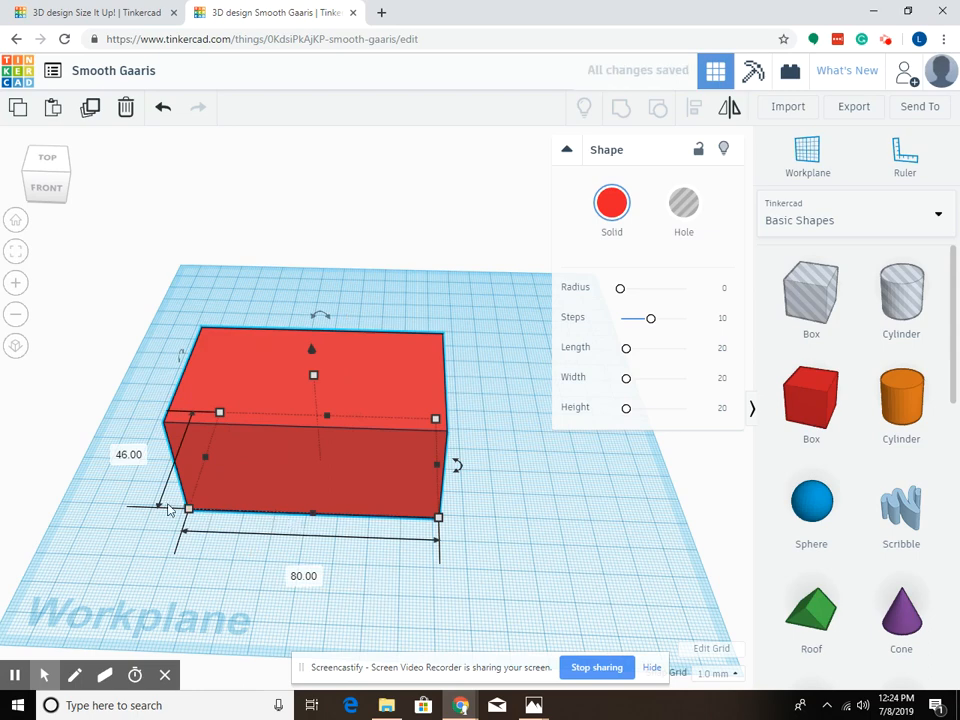
pyautogui.click(128, 457)
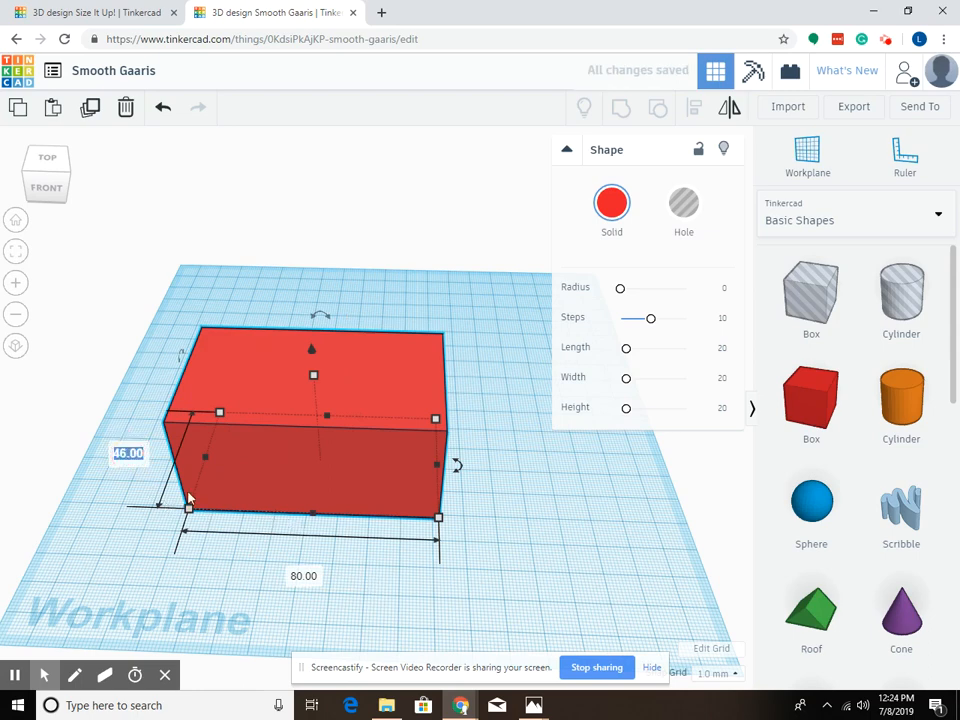
pyautogui.write('80')
pyautogui.press('Return')
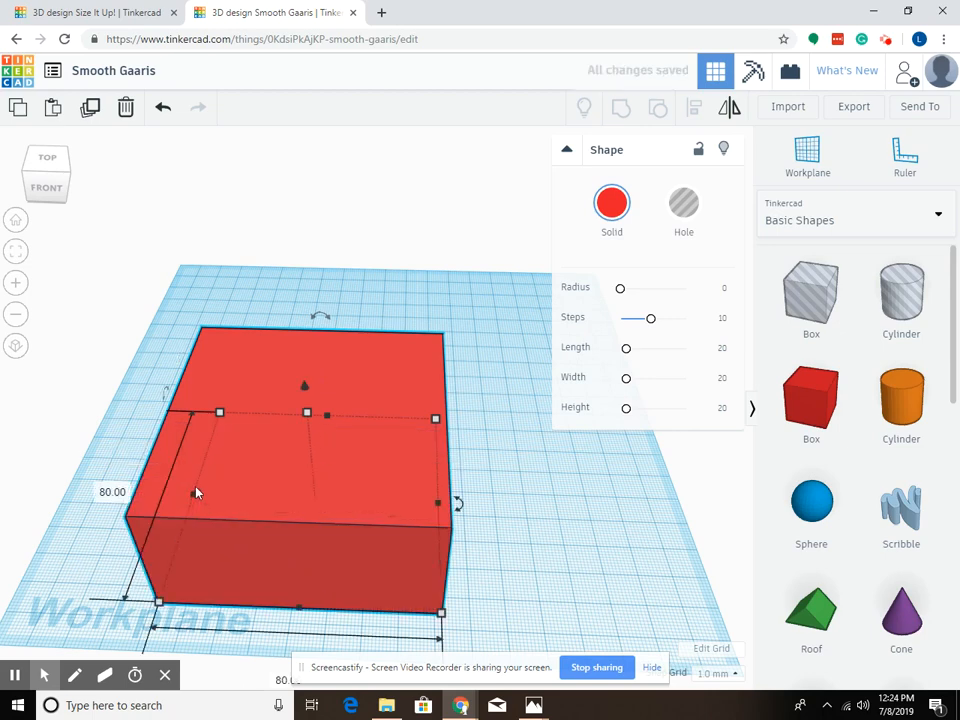
pyautogui.moveTo(310, 420)
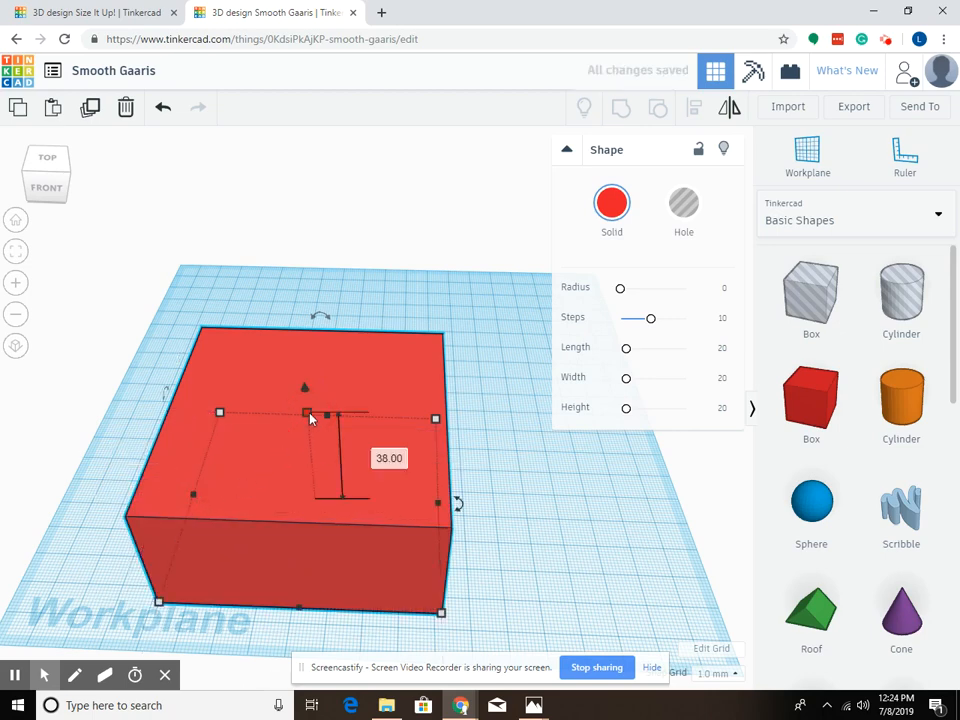
pyautogui.click(390, 458)
pyautogui.write('80')
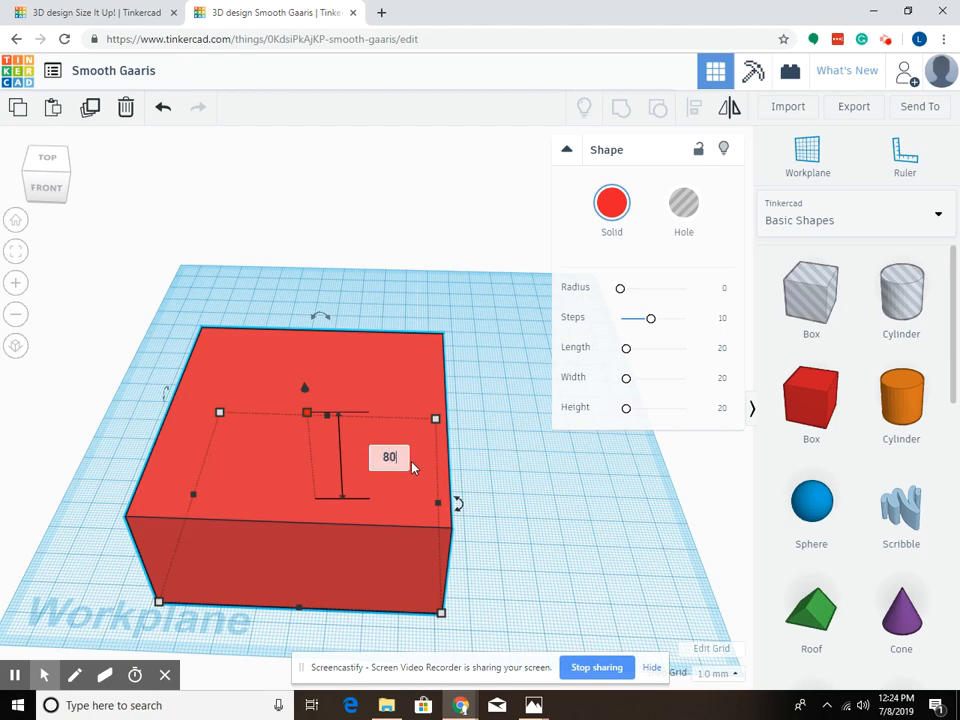
pyautogui.press('Return')
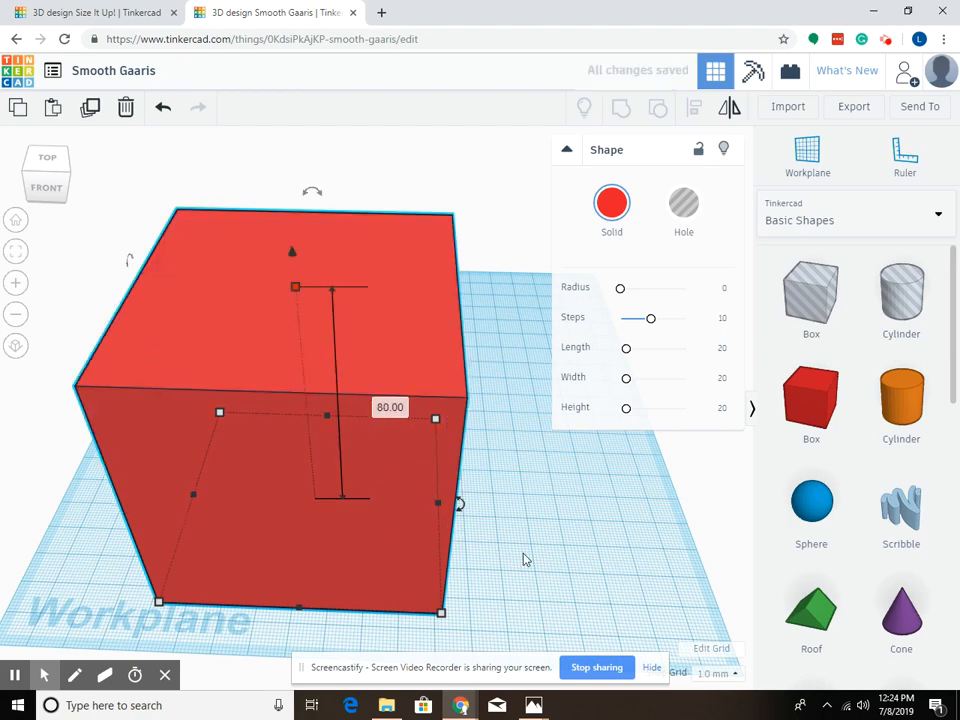
pyautogui.moveTo(505, 565); pyautogui.dragTo(510, 527, button='right')
pyautogui.moveTo(352, 462); pyautogui.dragTo(370, 411)
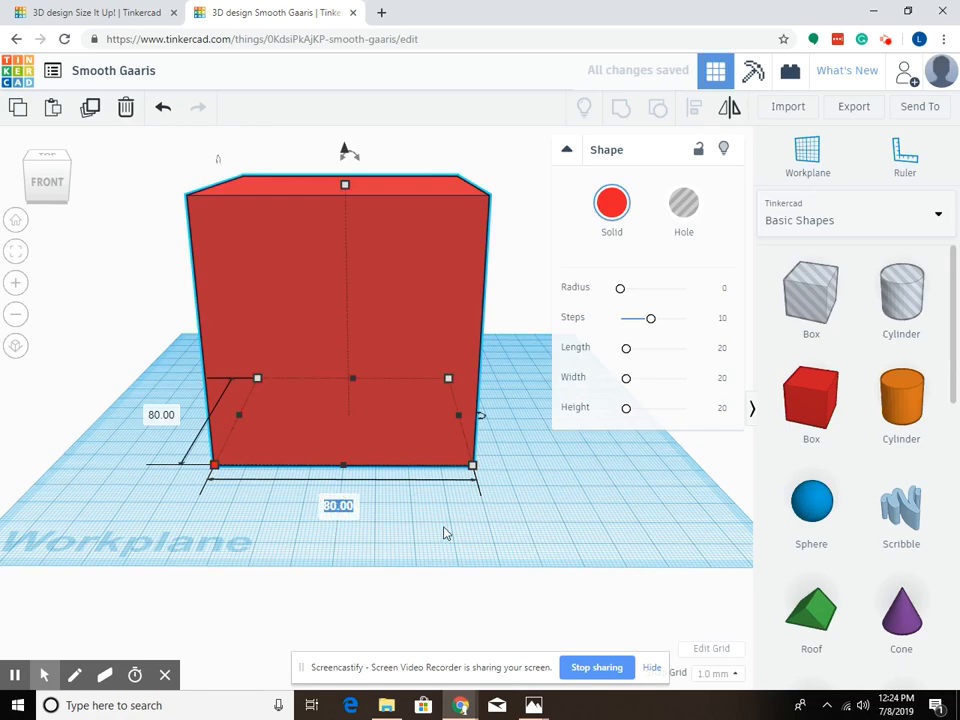
pyautogui.moveTo(443, 536); pyautogui.dragTo(429, 572, button='right')
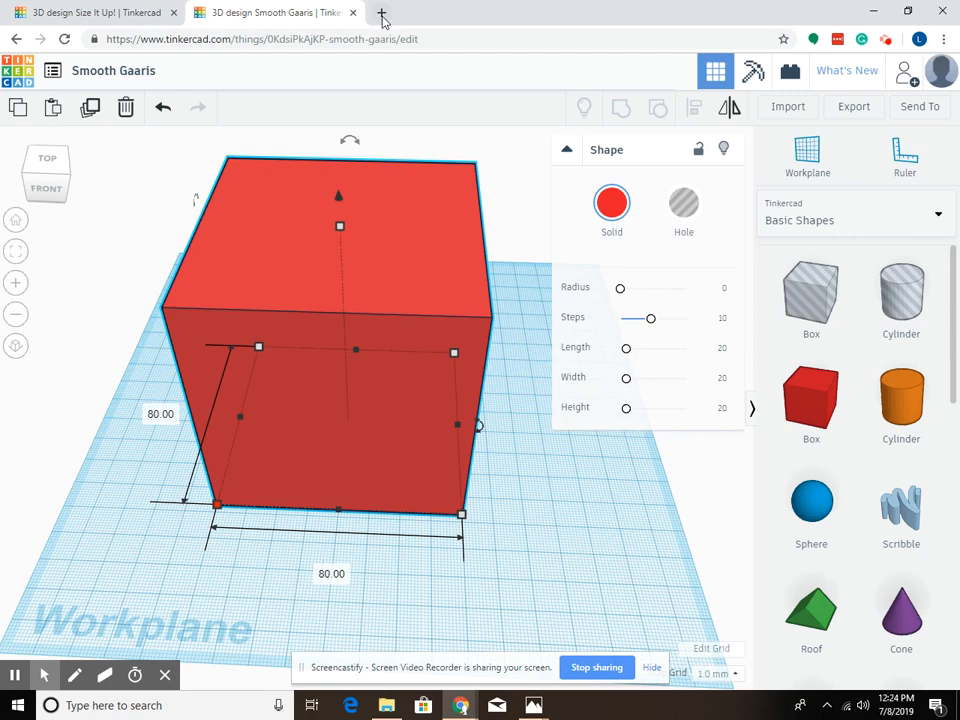
# Search Google for "inches to mm" in a new browser tab and convert 3 inches to millimetres.
pyautogui.click(381, 13)
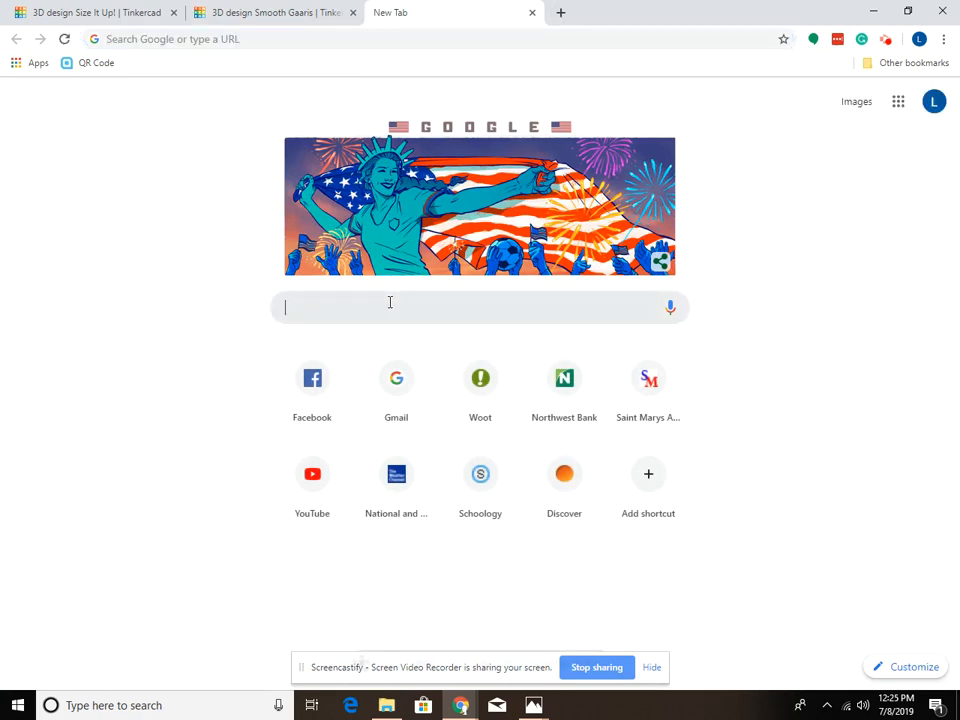
pyautogui.write('in')
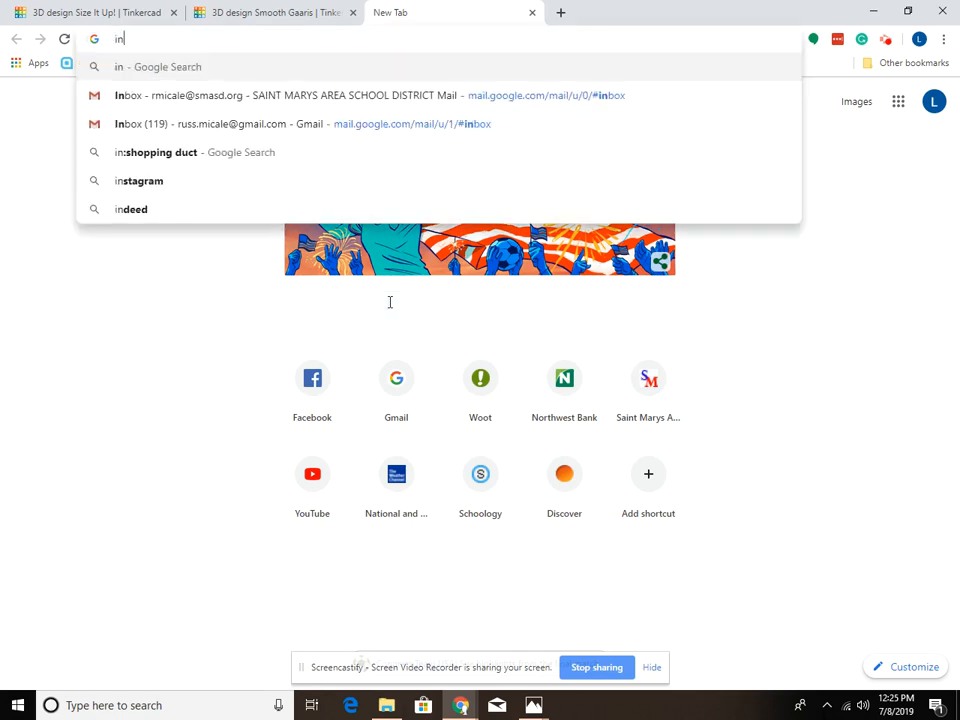
pyautogui.write('ches to')
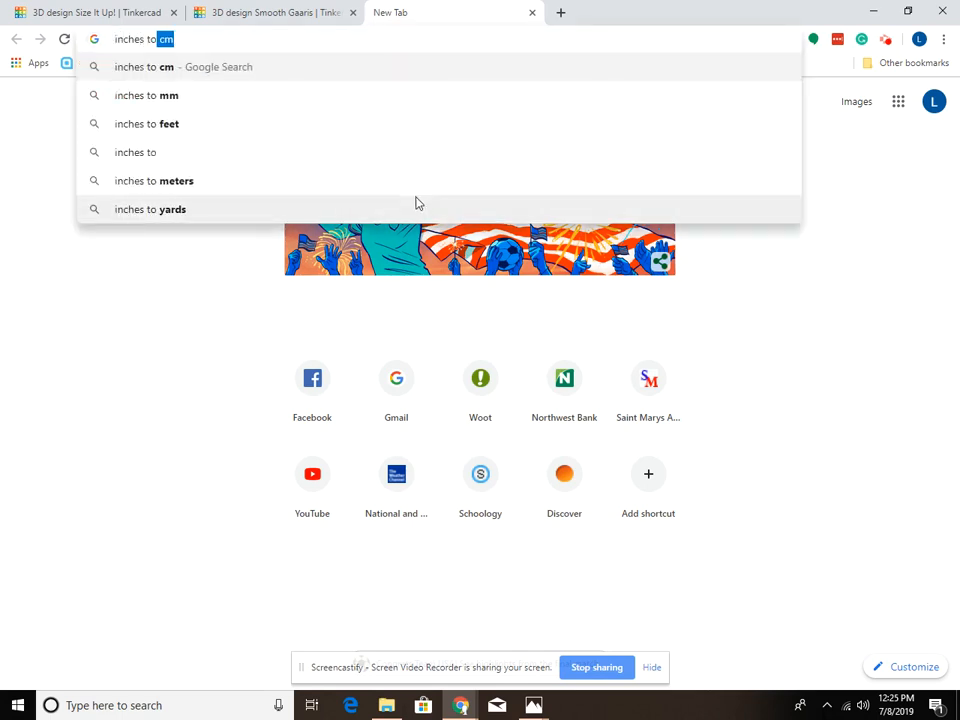
pyautogui.click(147, 96)
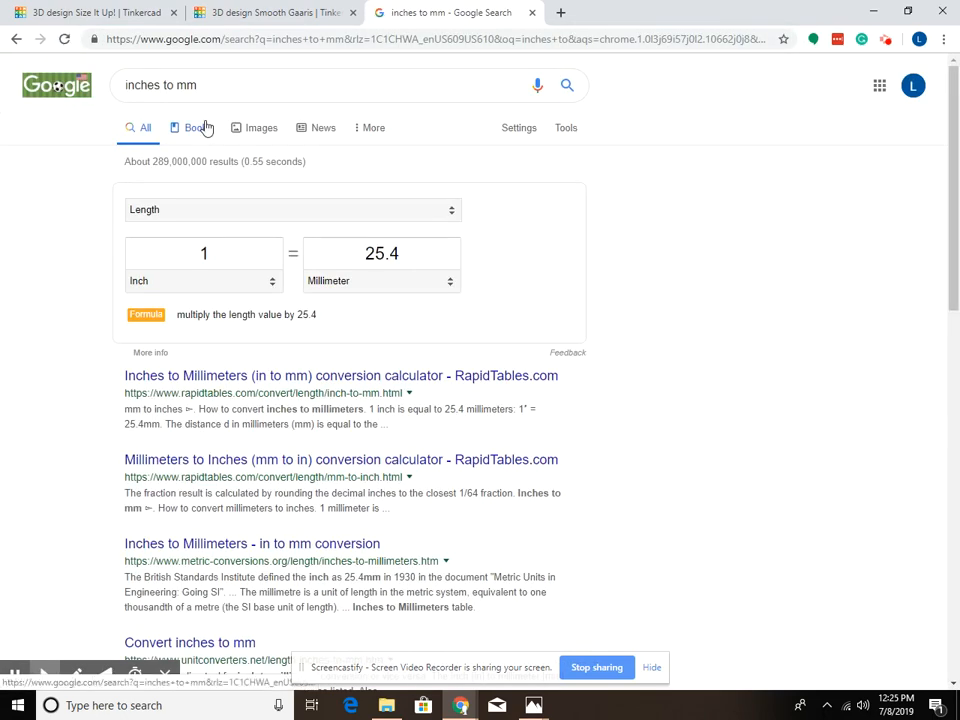
pyautogui.click(214, 254)
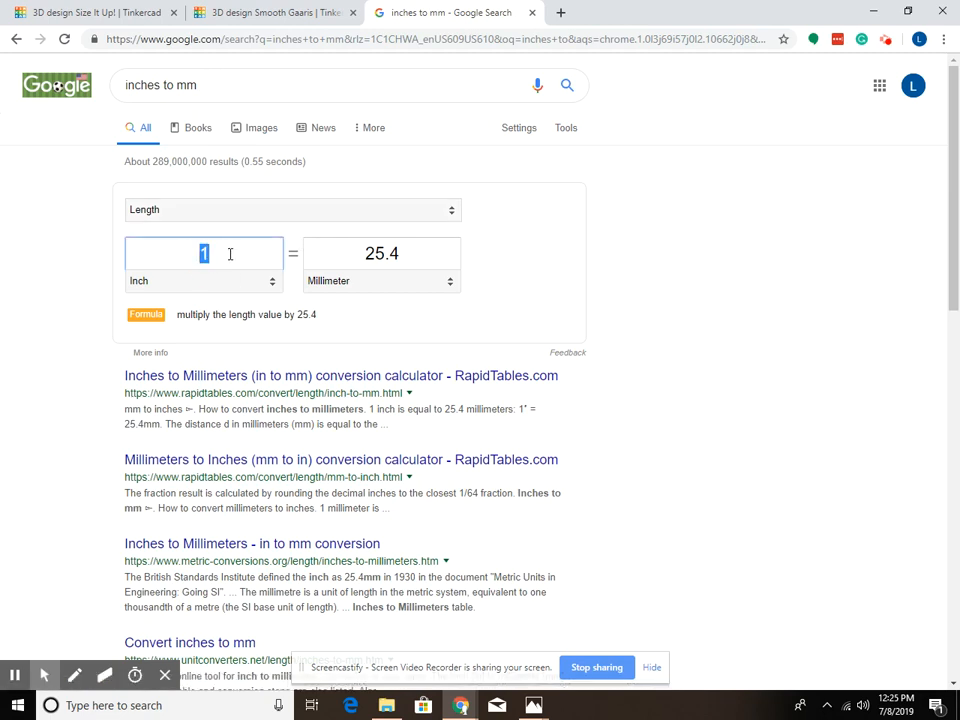
pyautogui.write('3')
pyautogui.click(237, 19)
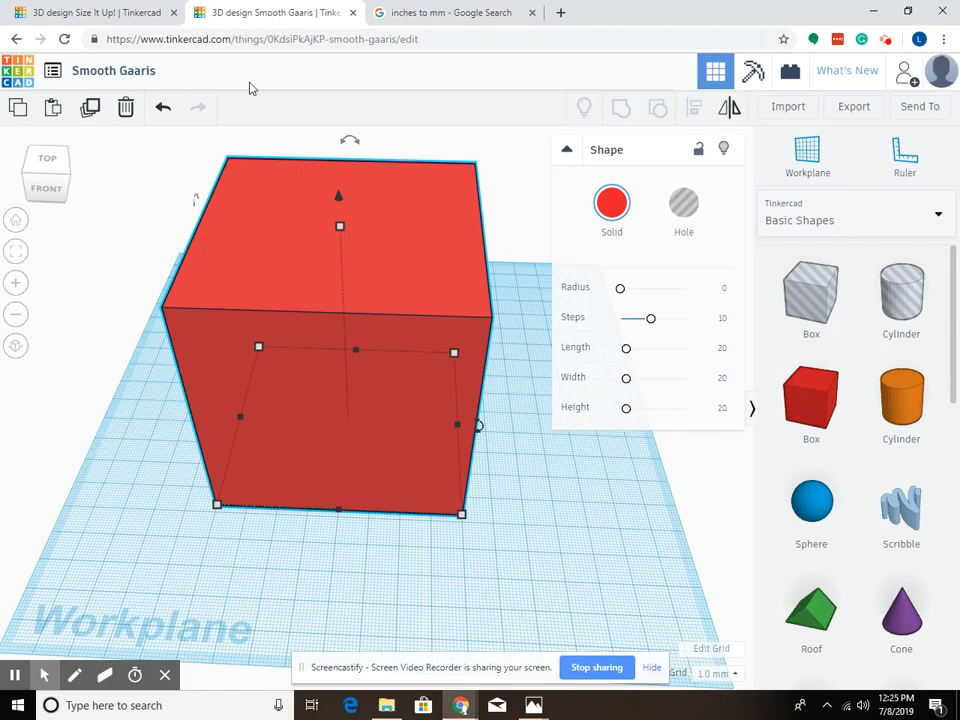
pyautogui.click(500, 12)
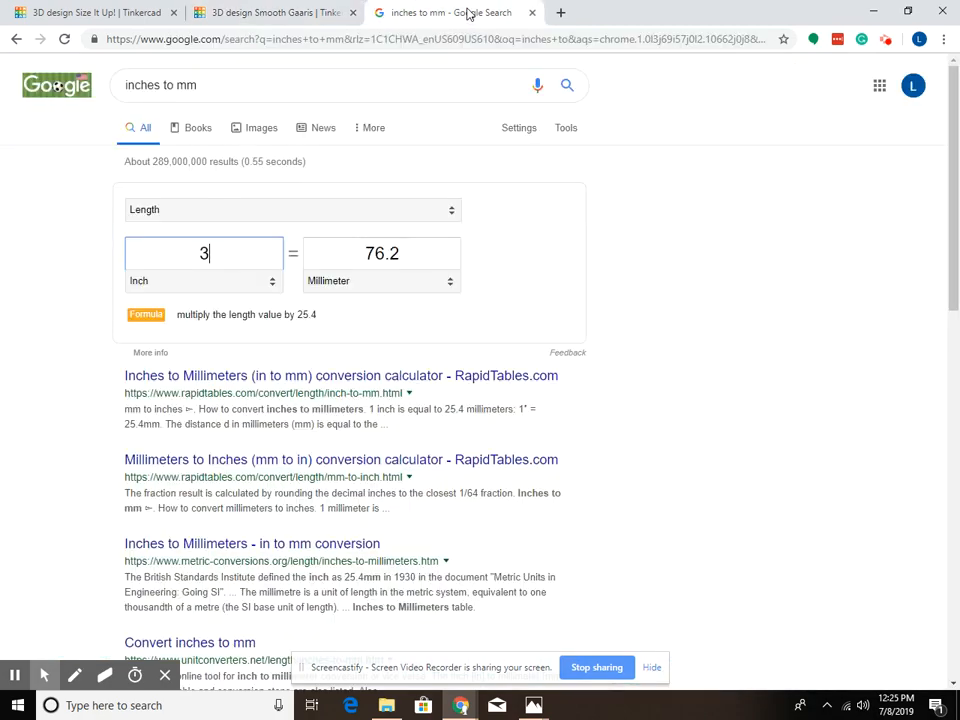
# Switch back to the Tinkercad design and set the red box's width to 76.2 mm.
pyautogui.click(270, 12)
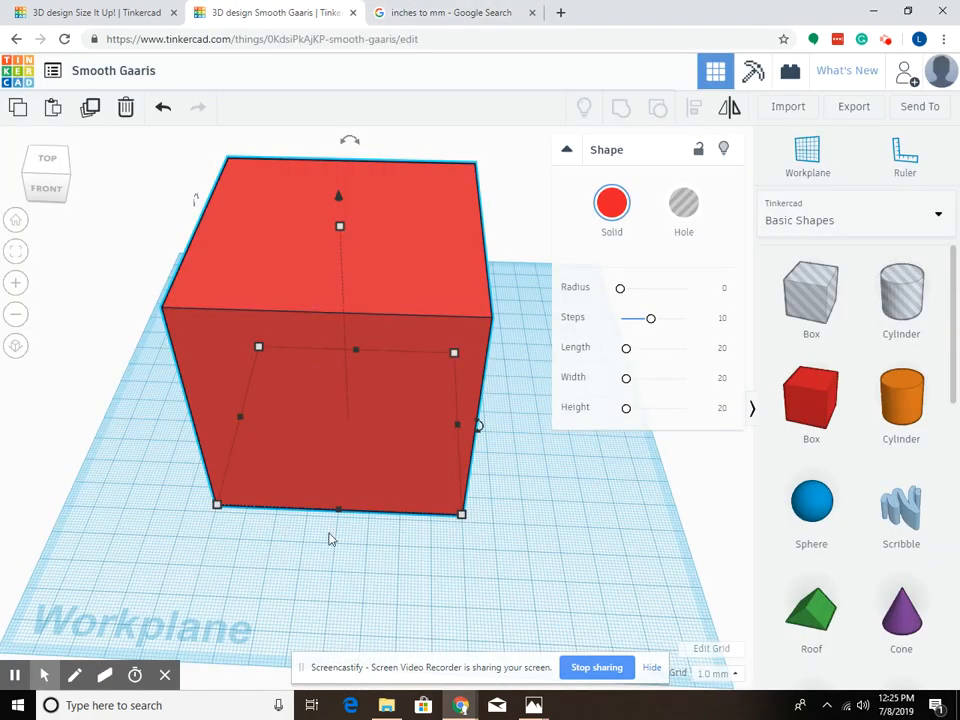
pyautogui.click(461, 514)
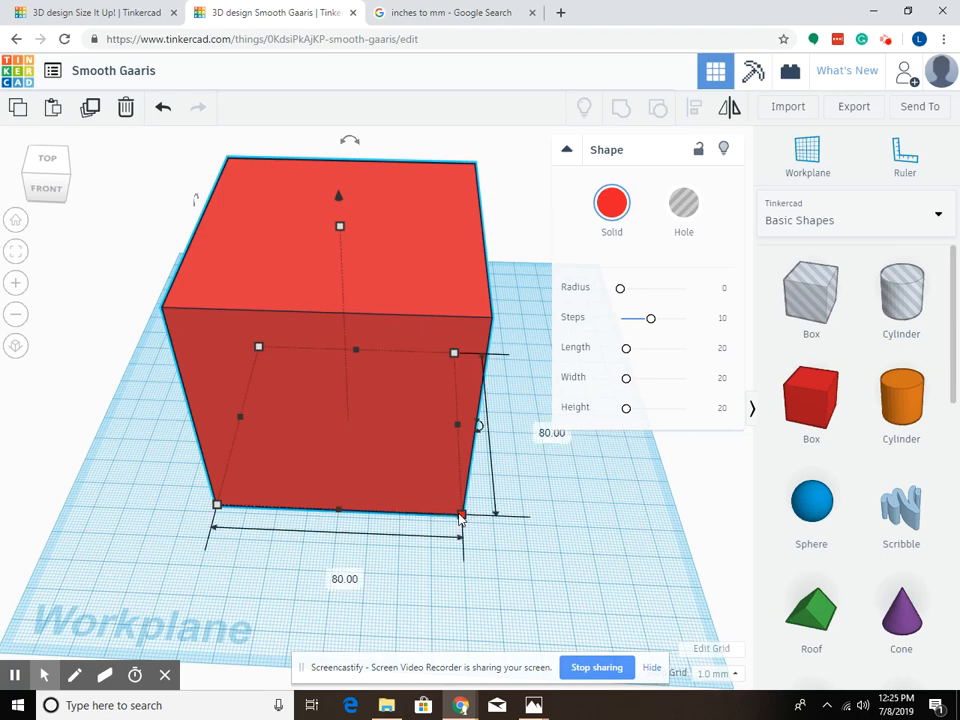
pyautogui.click(331, 573)
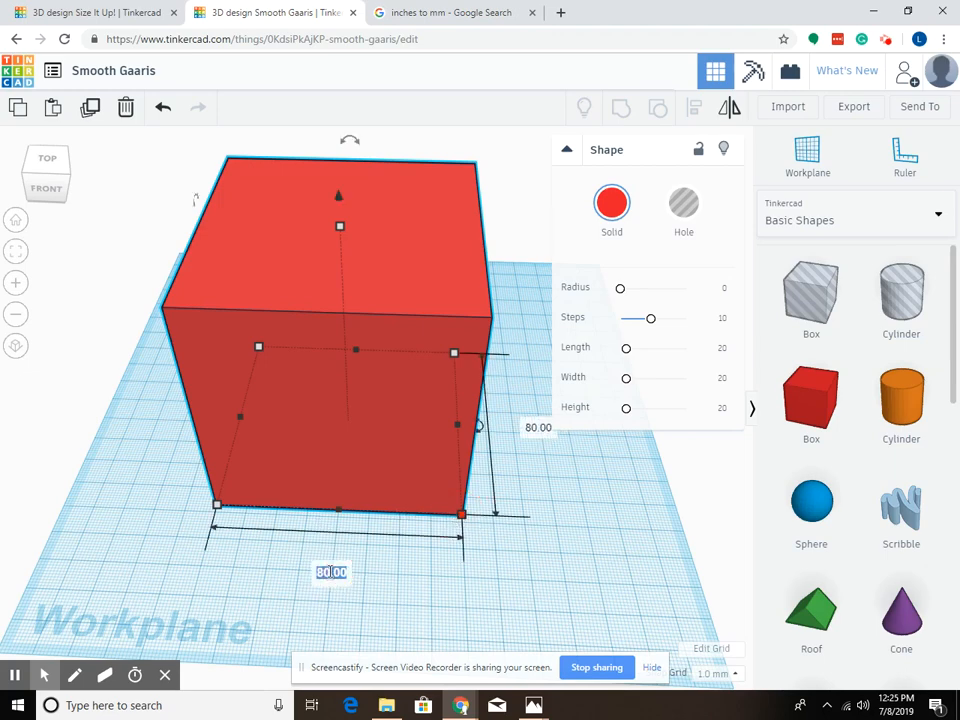
pyautogui.write('76.2')
pyautogui.press('Return')
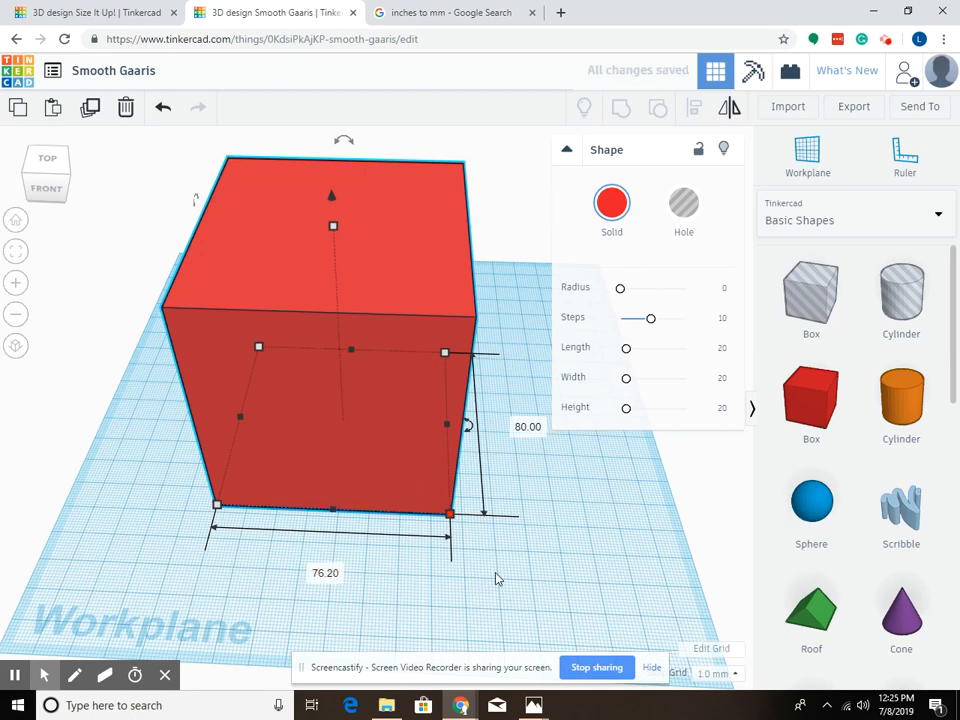
# Lower the red box freehand to about 53 mm high and shrink its base to about 39 by 73 mm.
pyautogui.moveTo(510, 574); pyautogui.dragTo(472, 558, button='right')
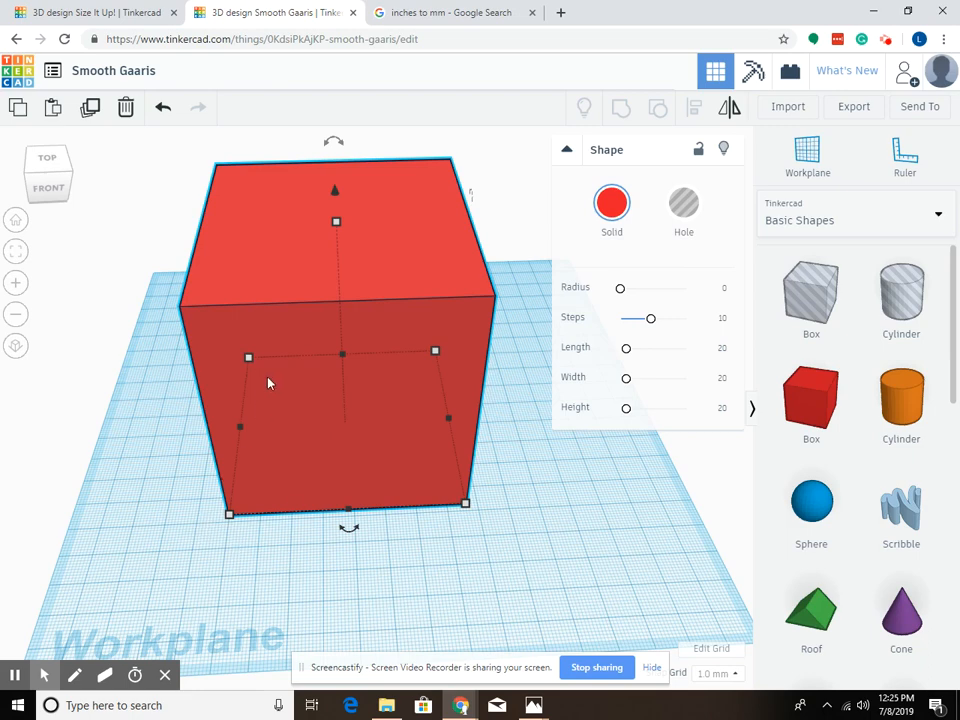
pyautogui.moveTo(336, 224); pyautogui.dragTo(340, 300)
pyautogui.moveTo(240, 522); pyautogui.dragTo(347, 506)
pyautogui.click(291, 578)
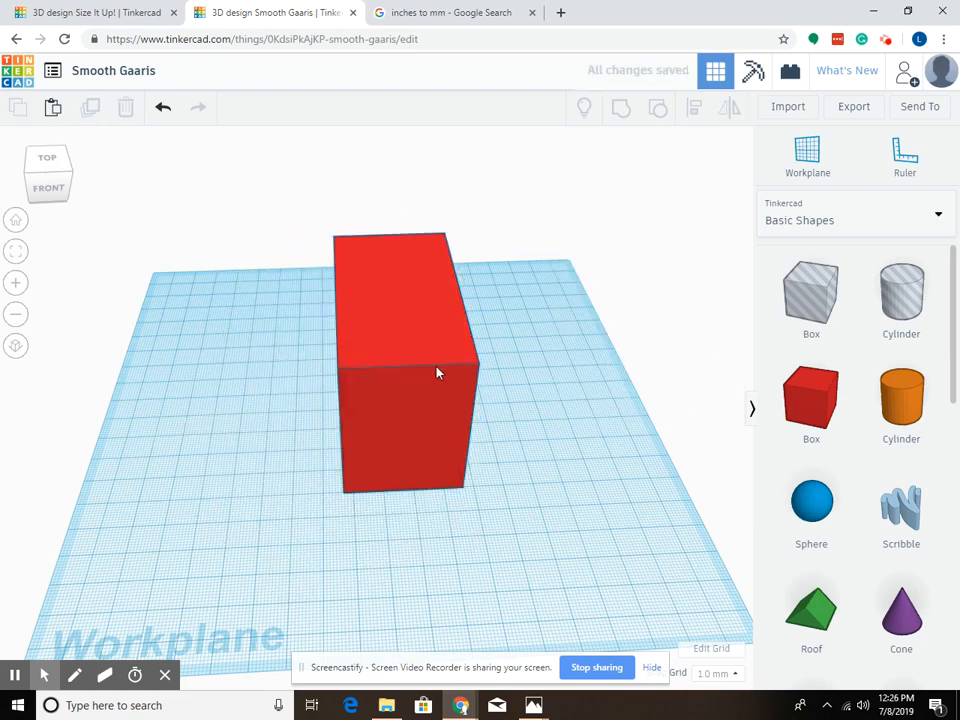
# Shrink the red box's base freehand to about 31 by 60 mm and reposition the box on the workplane.
pyautogui.click(418, 380)
pyautogui.moveTo(350, 494)
pyautogui.mouseDown()
pyautogui.moveTo(358, 489)
pyautogui.moveTo(343, 476)
pyautogui.mouseUp()
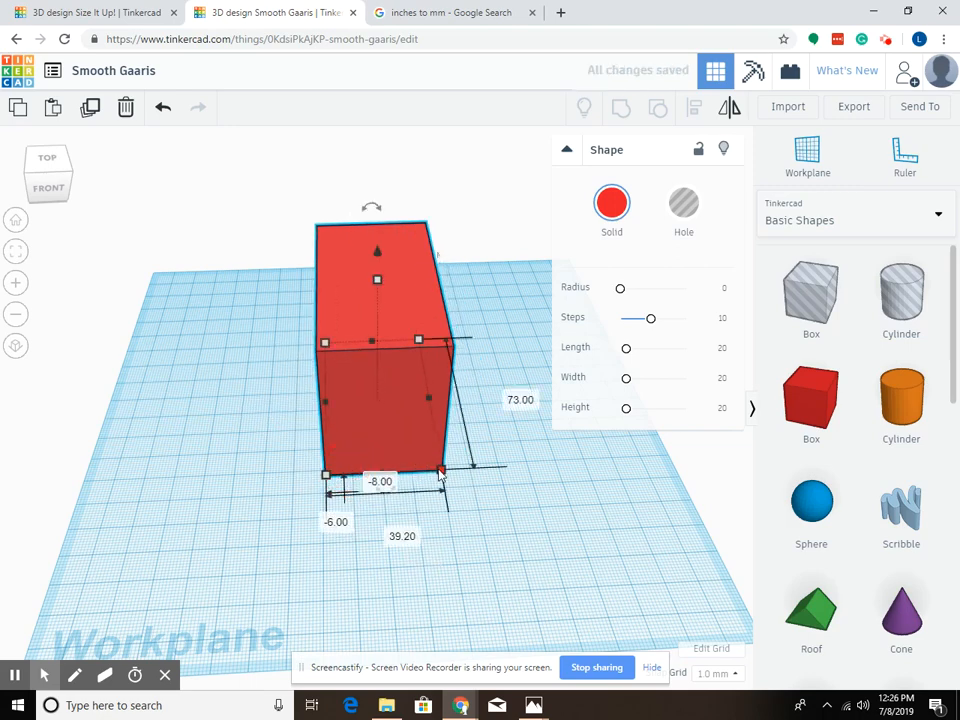
pyautogui.moveTo(450, 471); pyautogui.dragTo(423, 499)
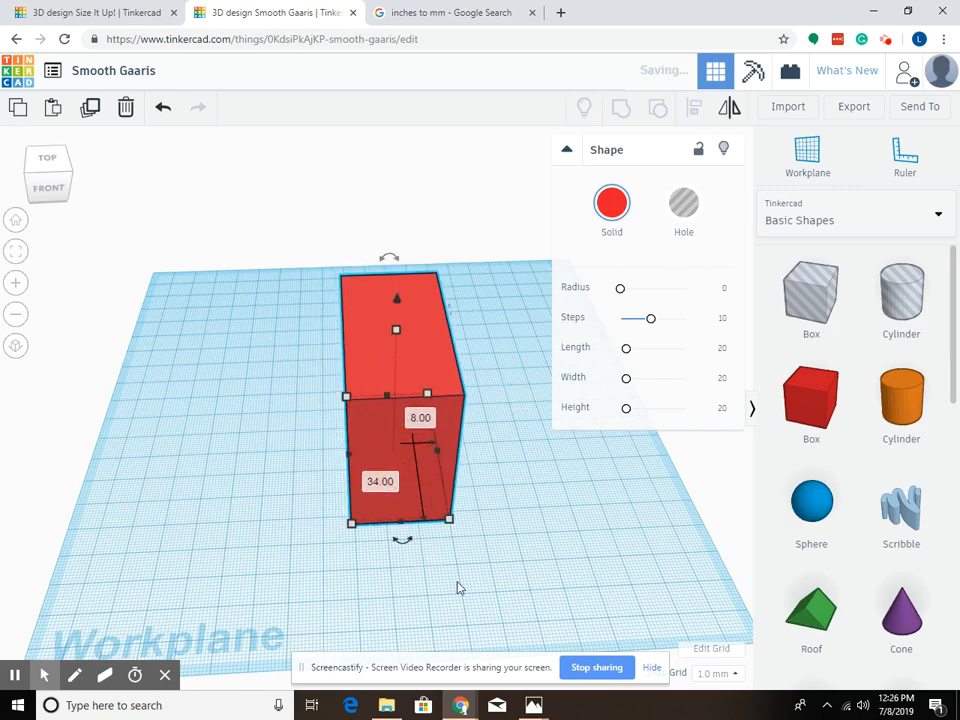
pyautogui.click(480, 577)
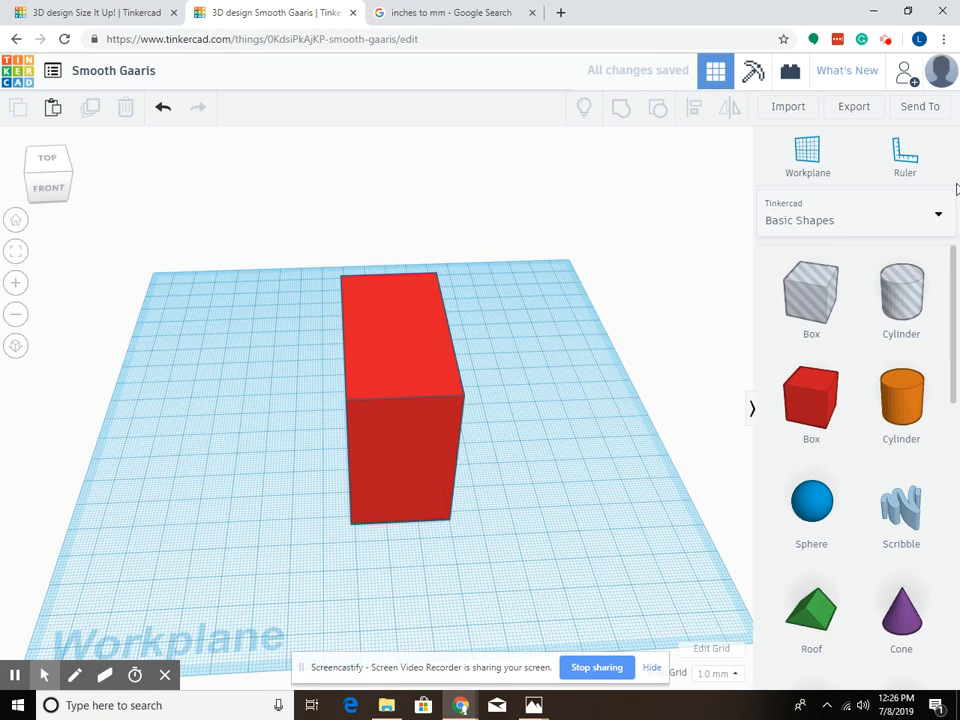
# Place a ruler near the workplane's front-left corner and select the red box to read its dimensions and offsets.
pyautogui.click(14, 221)
pyautogui.click(905, 158)
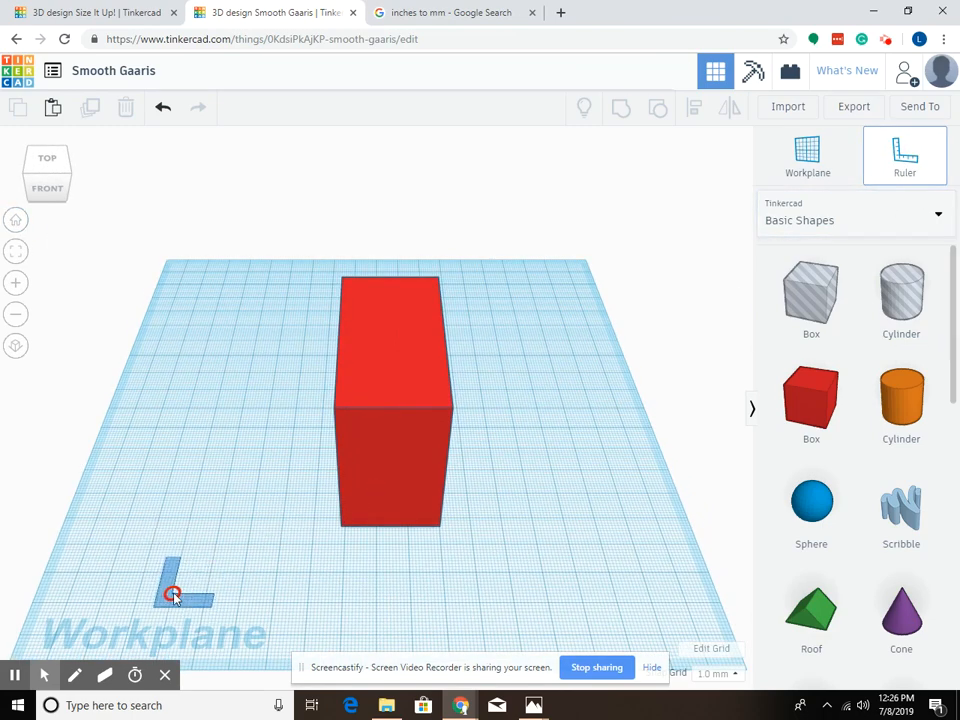
pyautogui.click(174, 588)
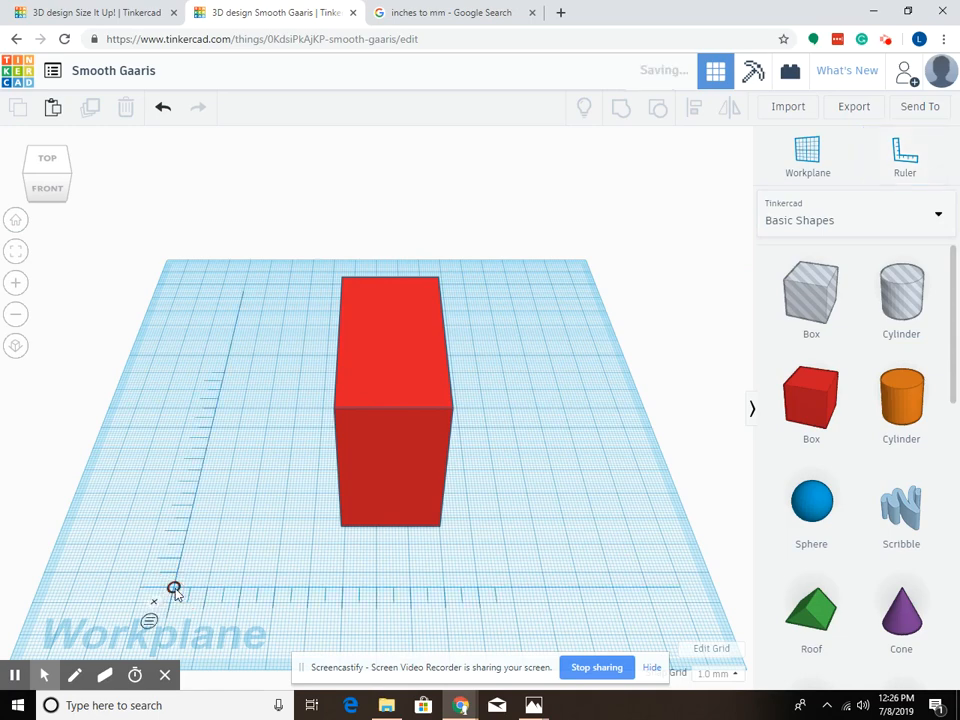
pyautogui.click(427, 470)
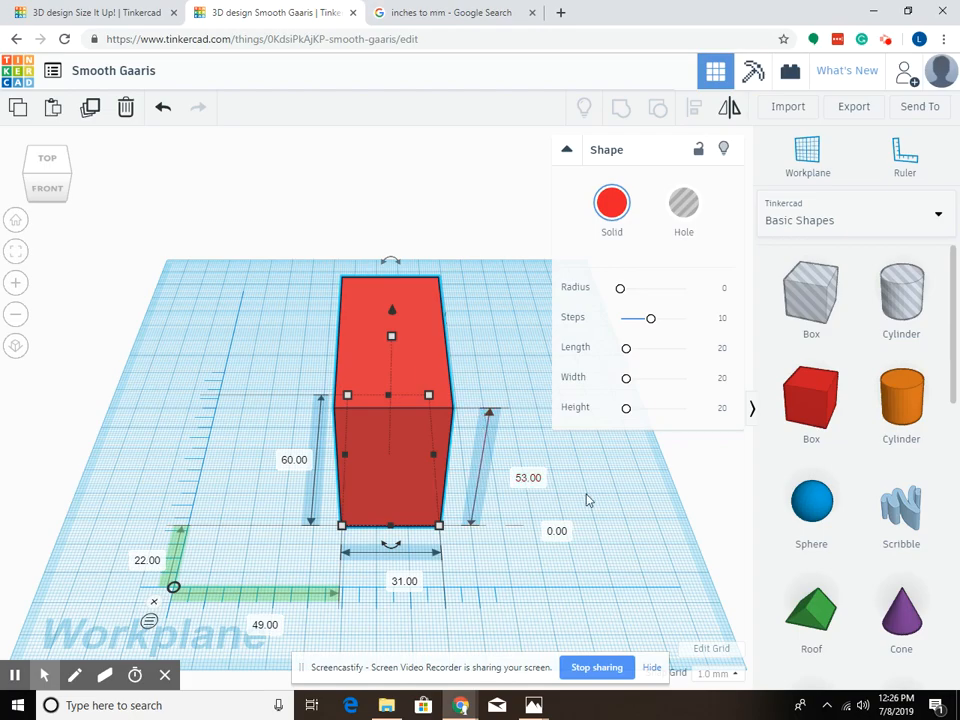
pyautogui.moveTo(588, 500); pyautogui.dragTo(560, 498, button='right')
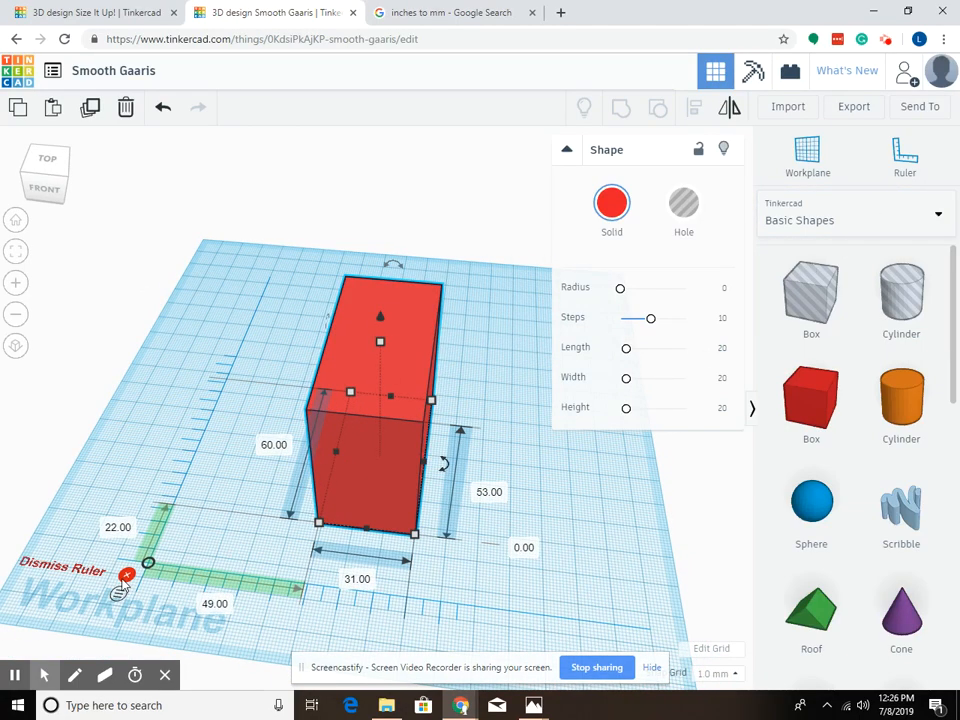
# Dismiss the ruler and check the red box's base dimensions and height on its resize handles.
pyautogui.click(127, 577)
pyautogui.moveTo(262, 553); pyautogui.dragTo(312, 552, button='right')
pyautogui.moveTo(294, 515); pyautogui.dragTo(288, 509, button='right')
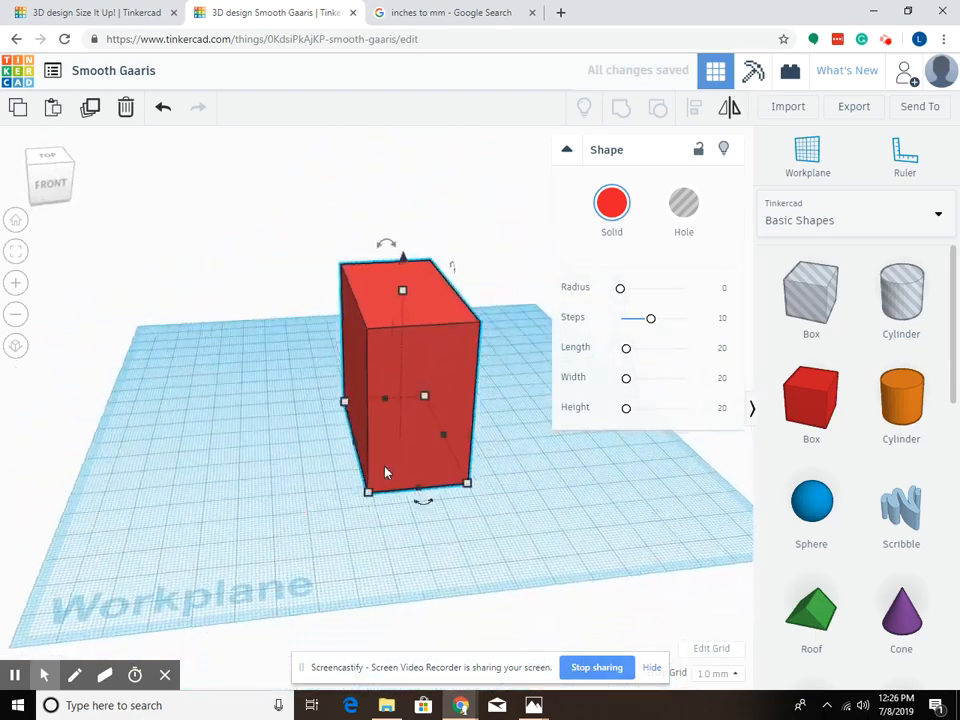
pyautogui.moveTo(369, 494)
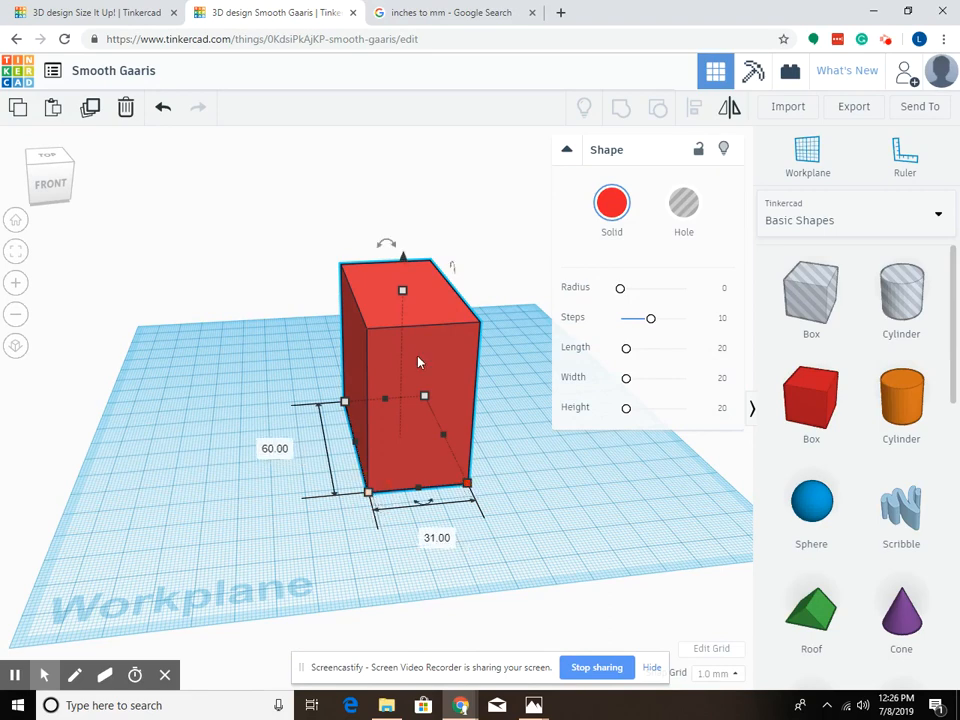
pyautogui.moveTo(403, 292)
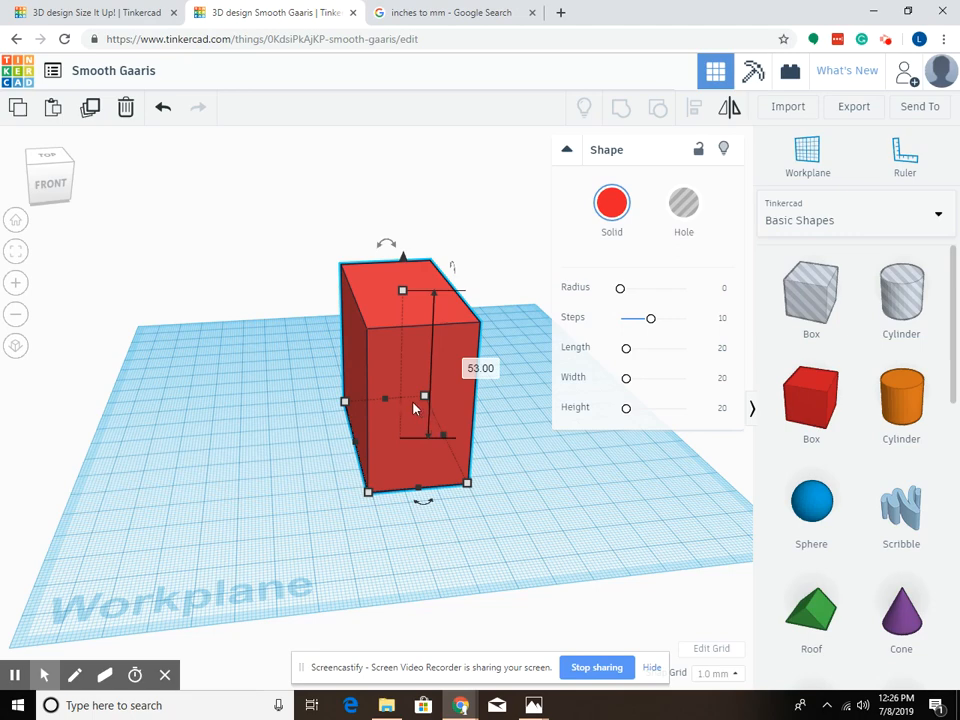